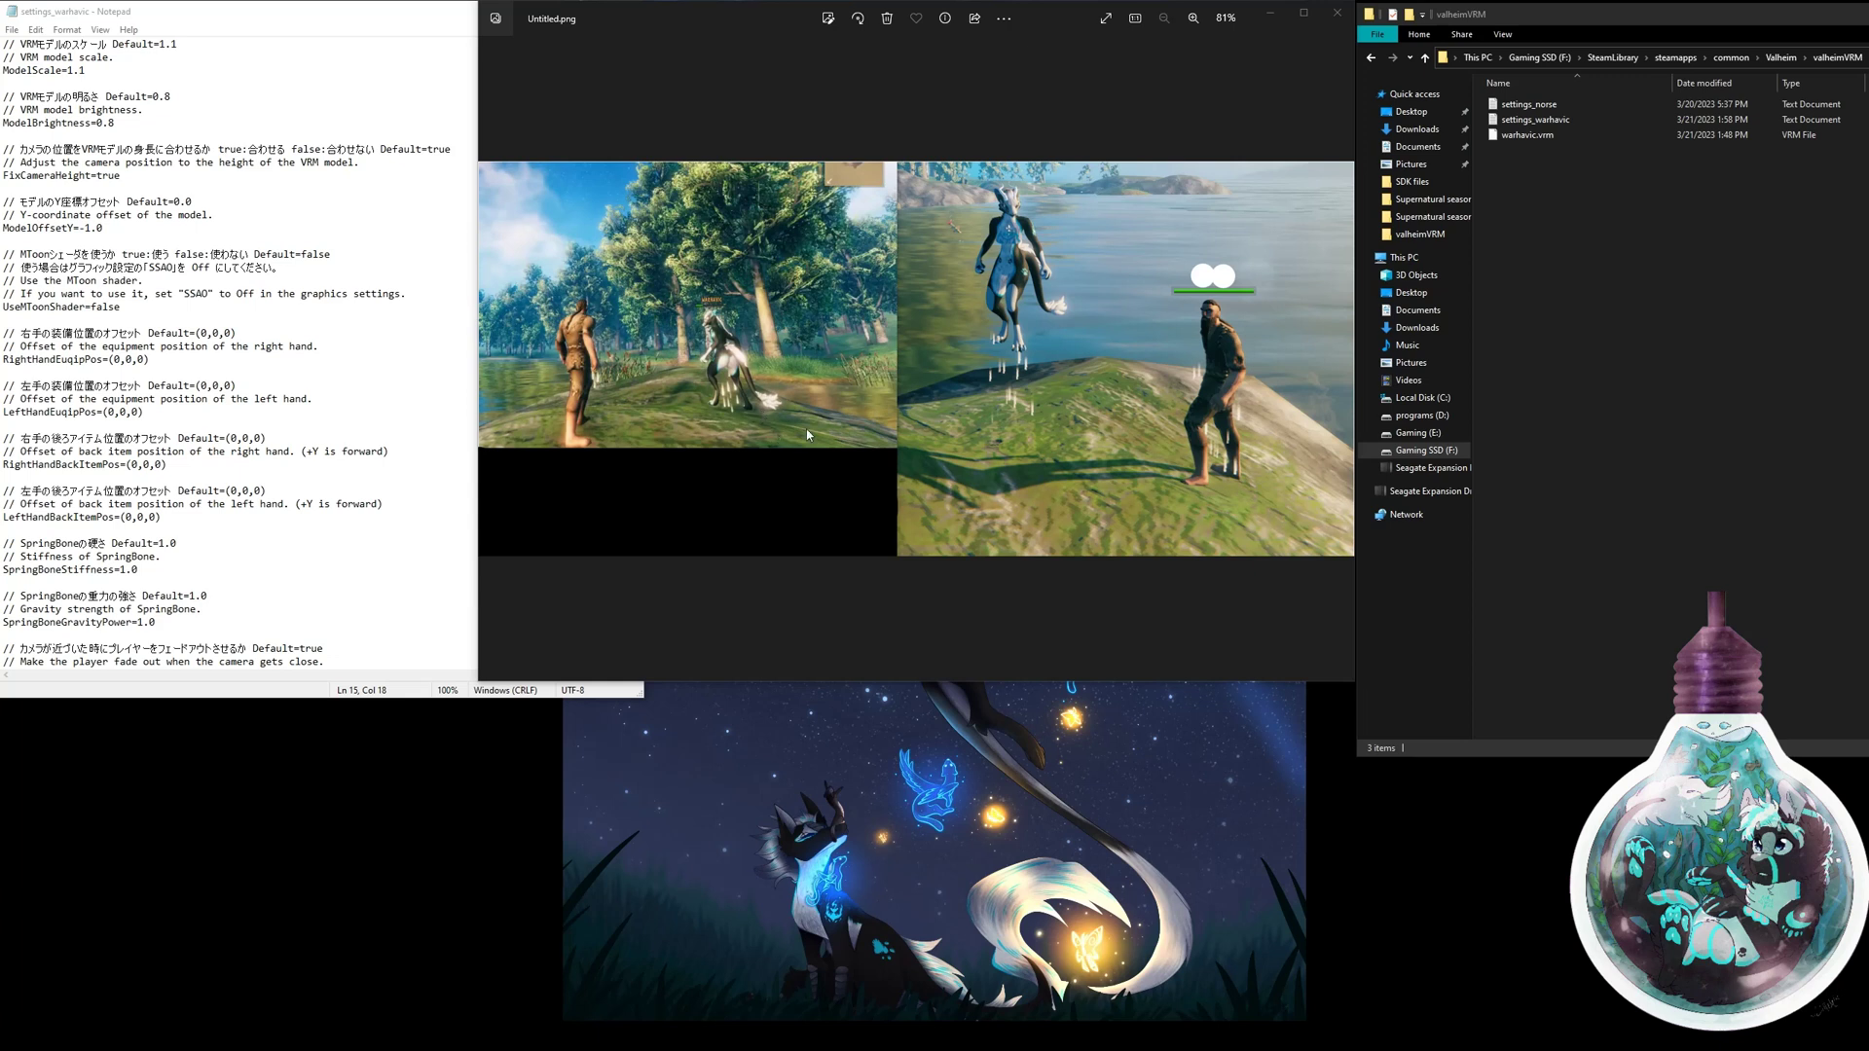
- Select settings_warhavic and bring its Notepad window, showing ModelOffsetY=-1.0, to the front
left_click(1512, 126)
left_click(219, 18)
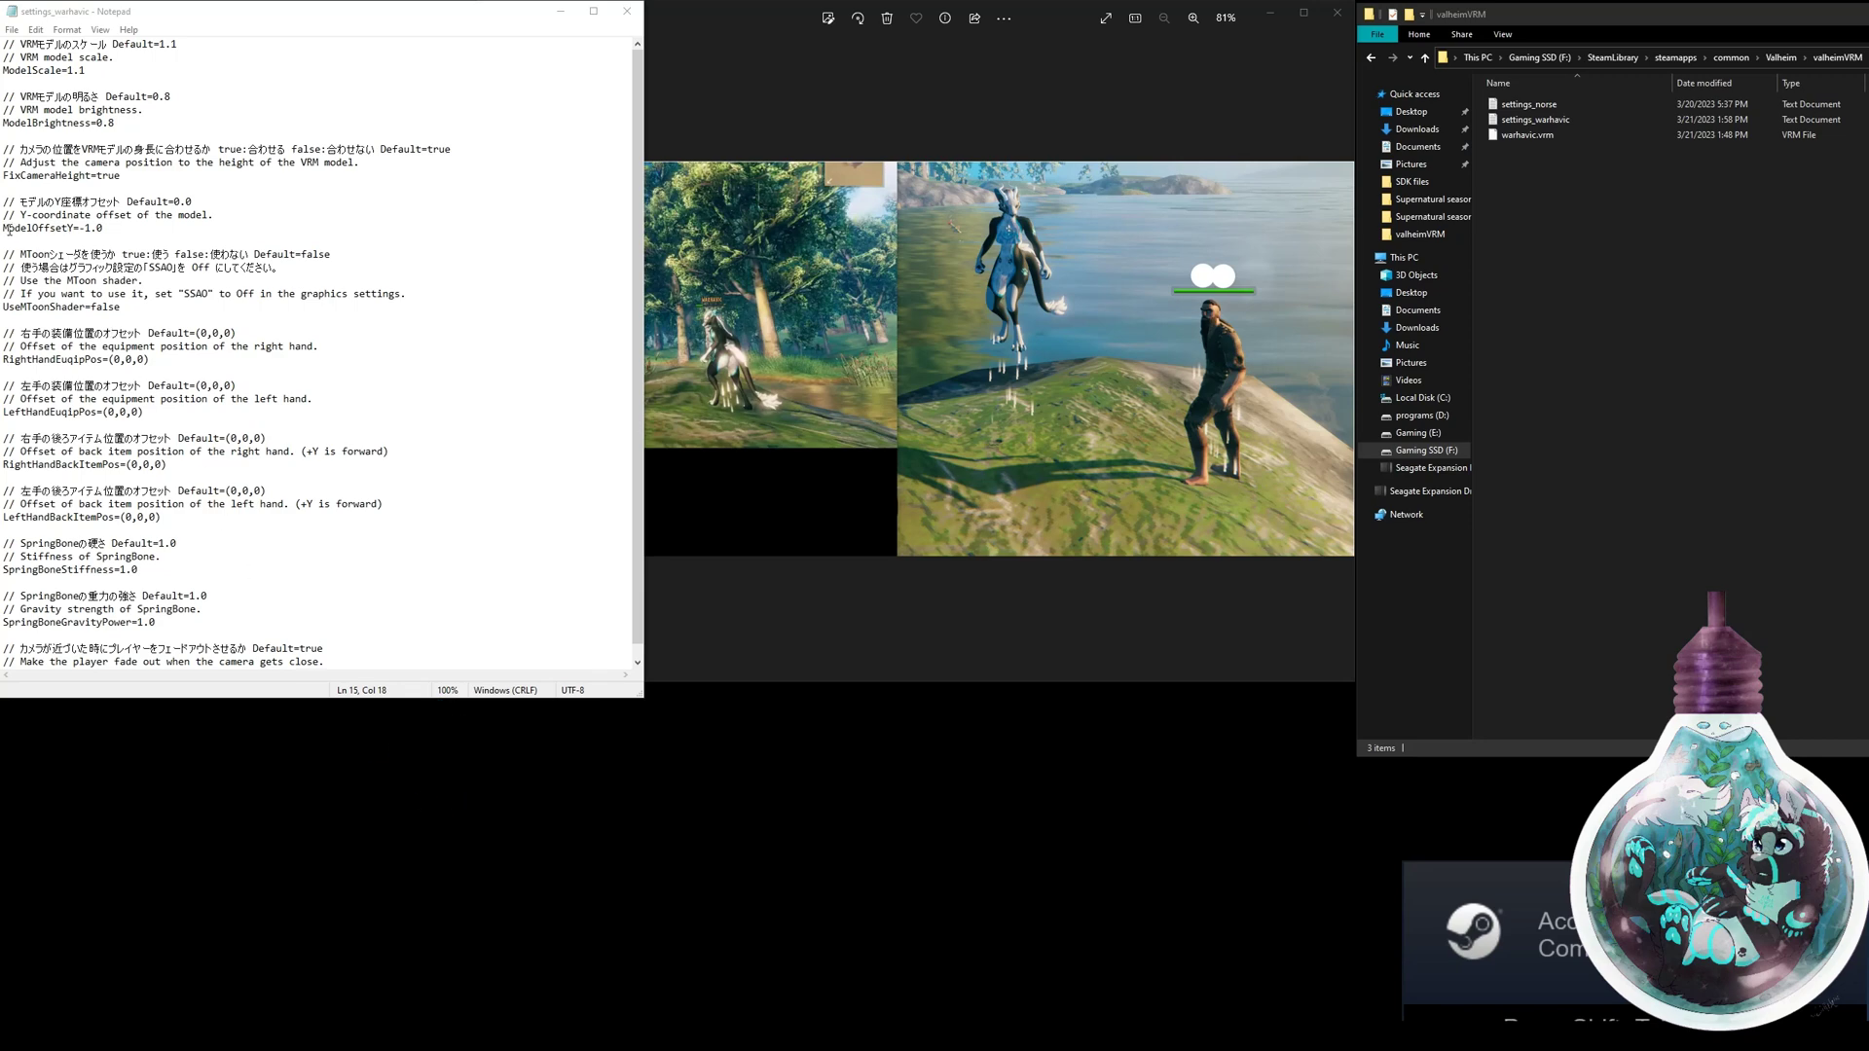
- Highlight the ModelOffsetY=-1.0 line in the settings_warhavic file
left_click_drag(7, 230, 104, 230)
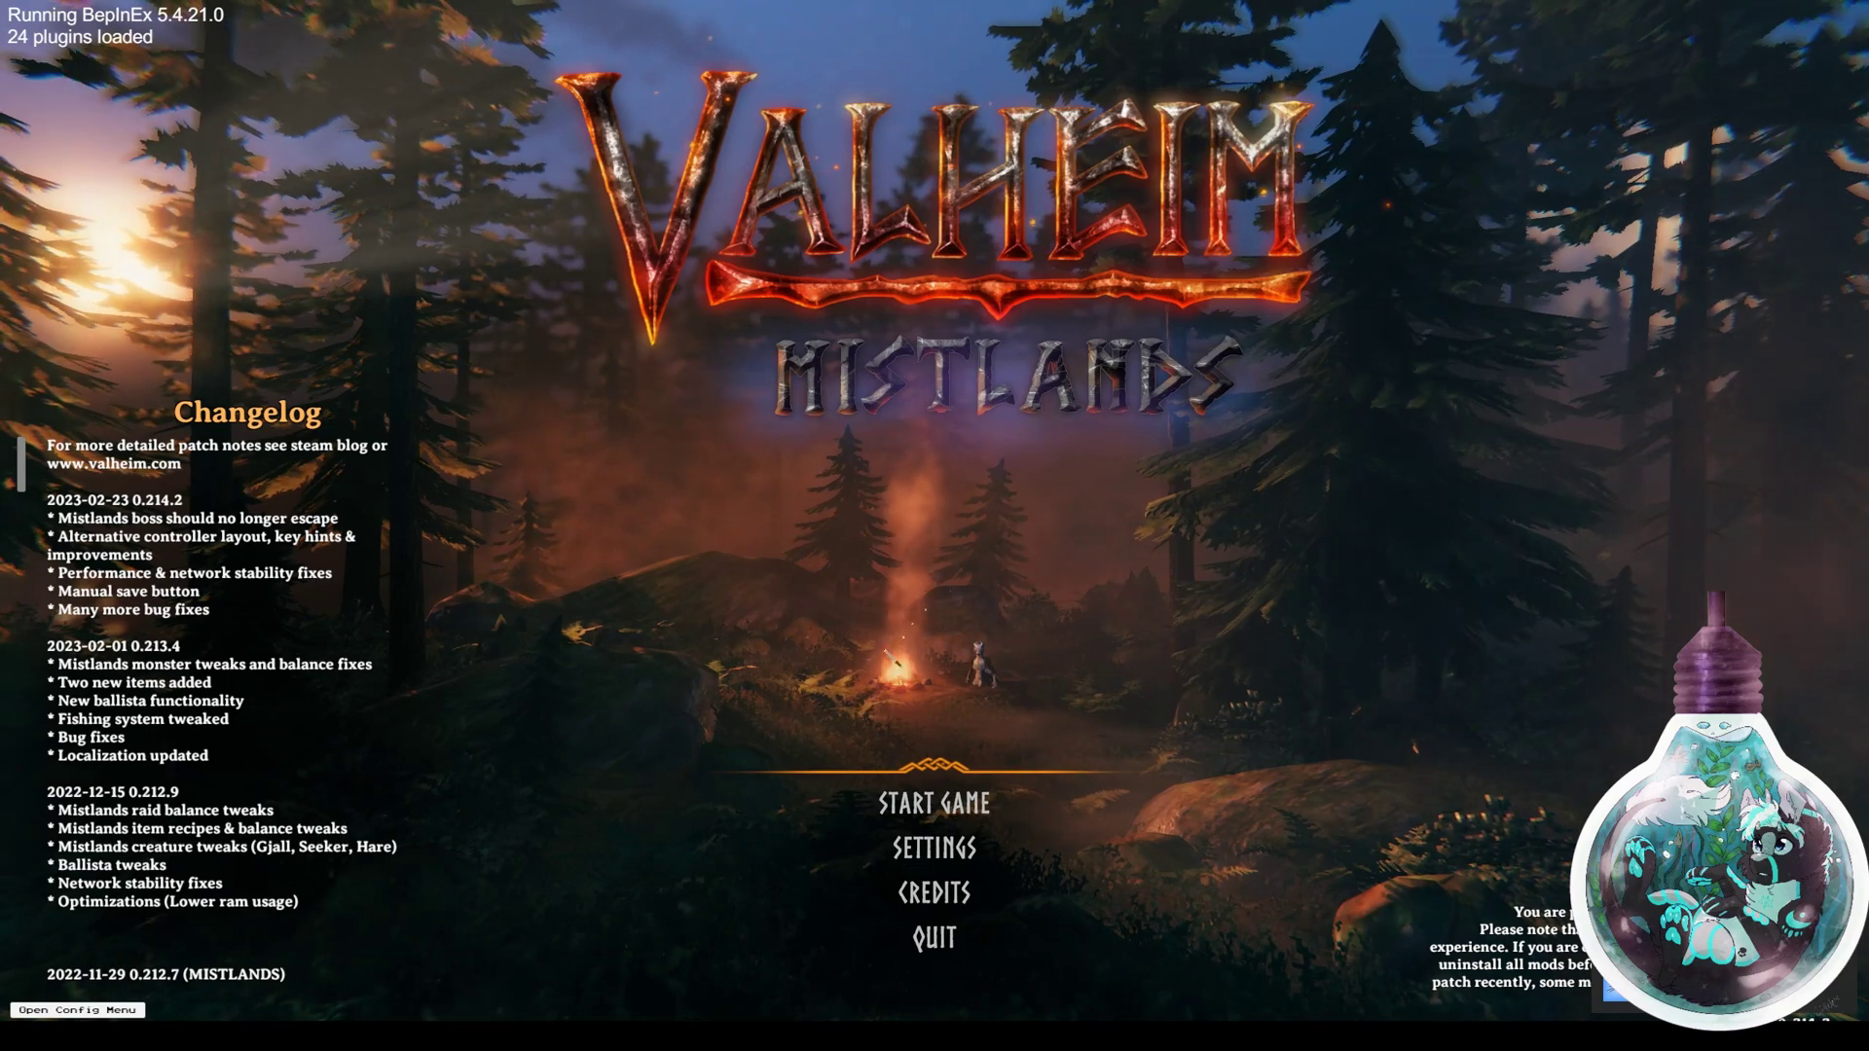
- Start Valheim as Warhavic and load into the Valhalla world
left_click(934, 803)
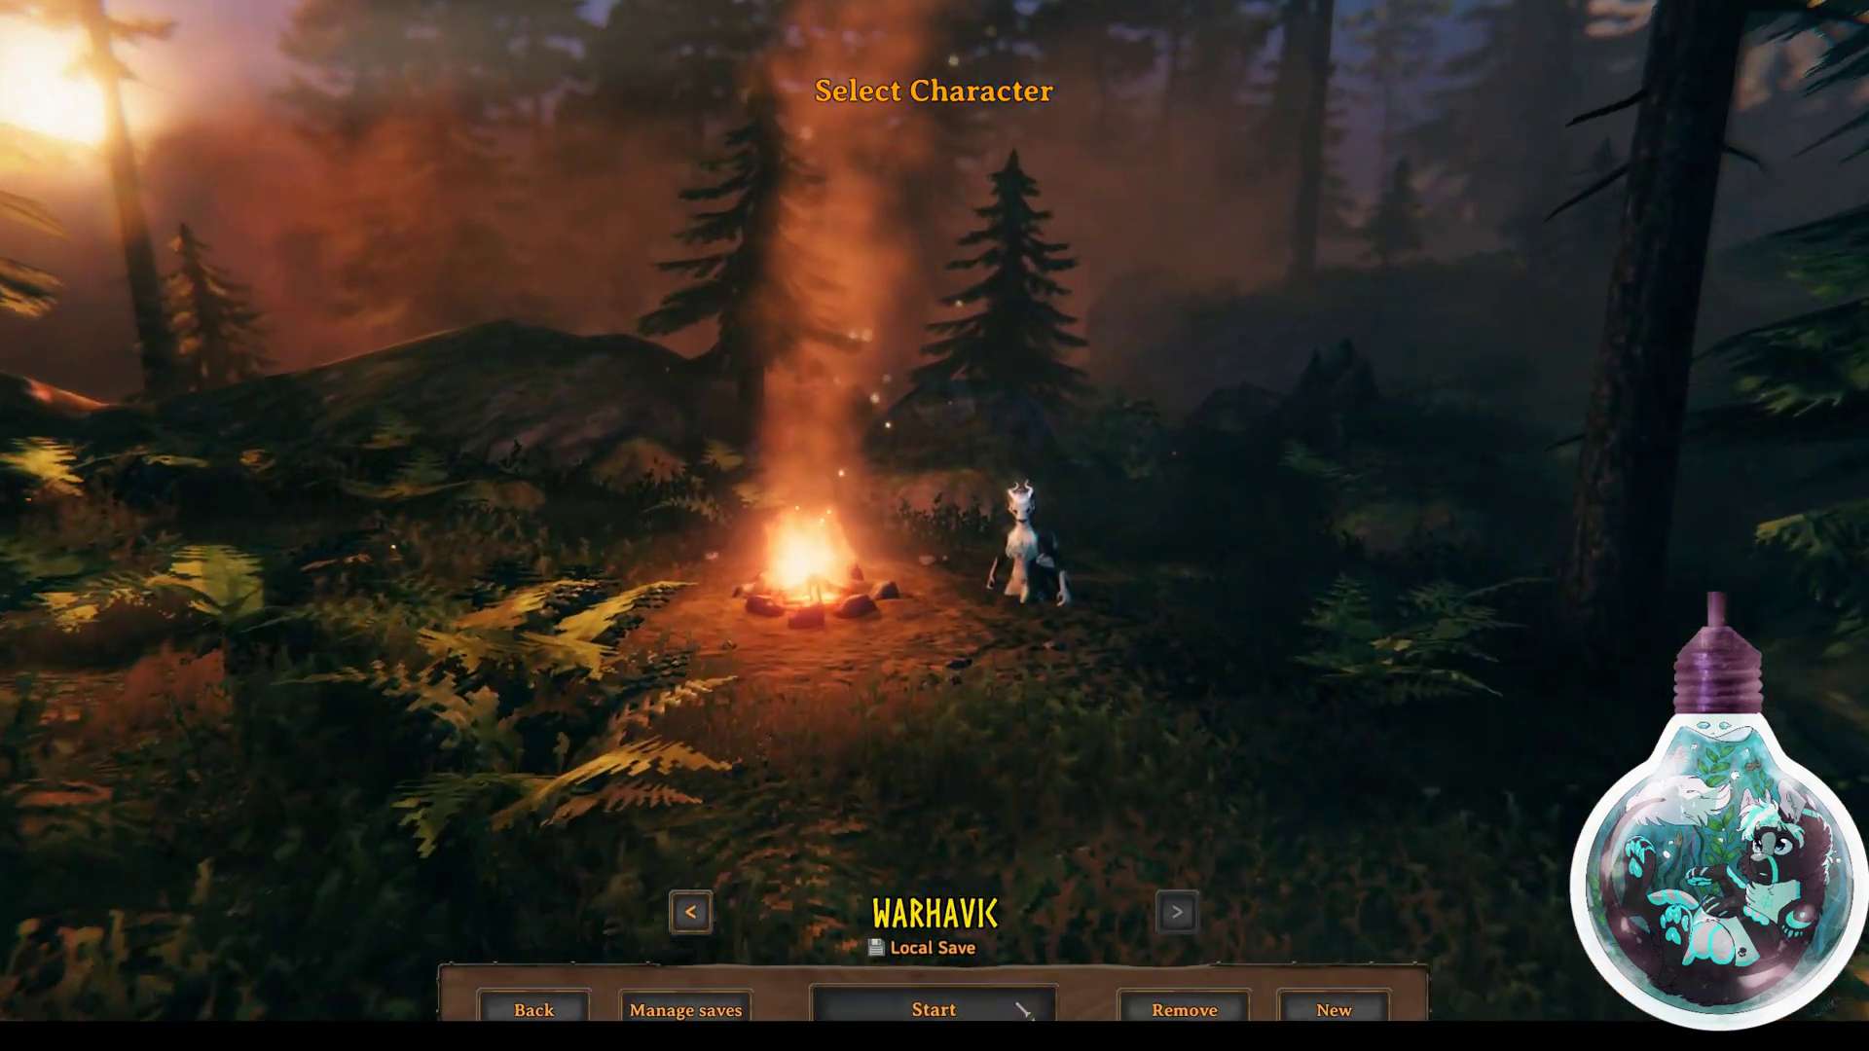
left_click(932, 1009)
left_click(675, 825)
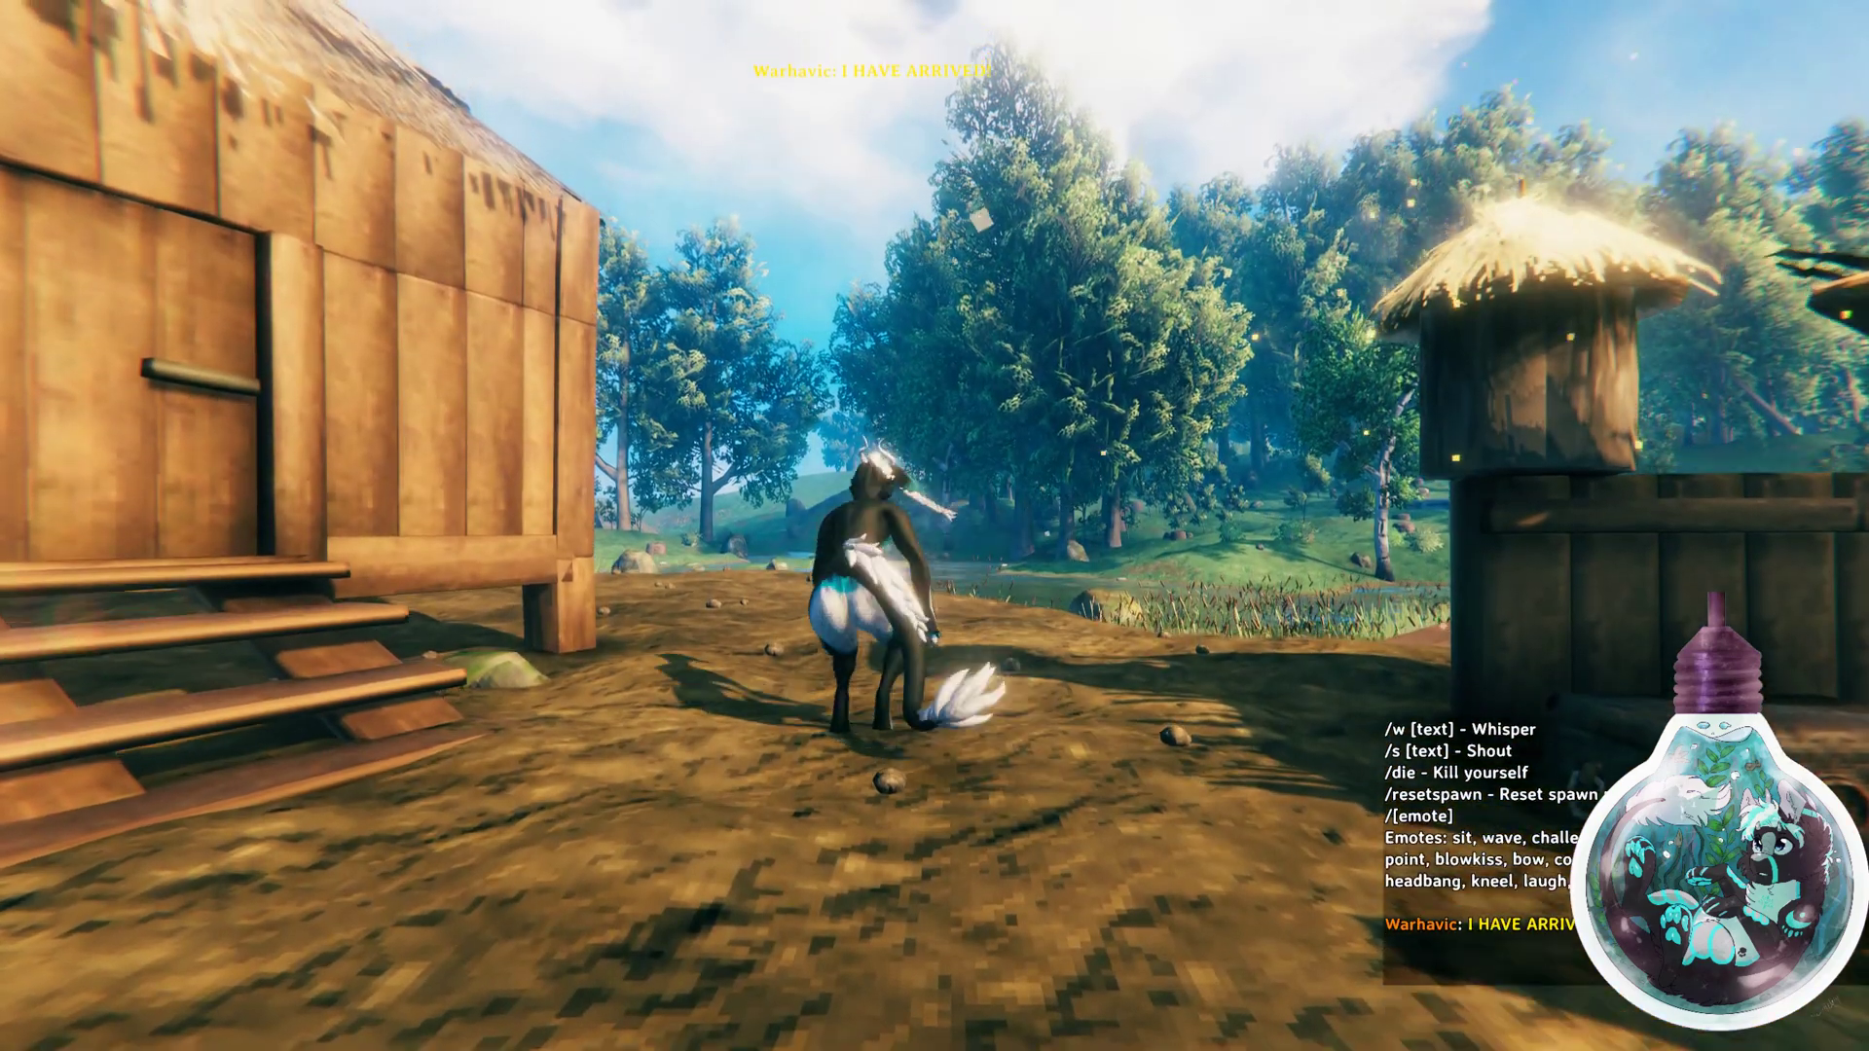
- Walk Warhavic forward to check the avatar's feet rest on the ground
key("w")
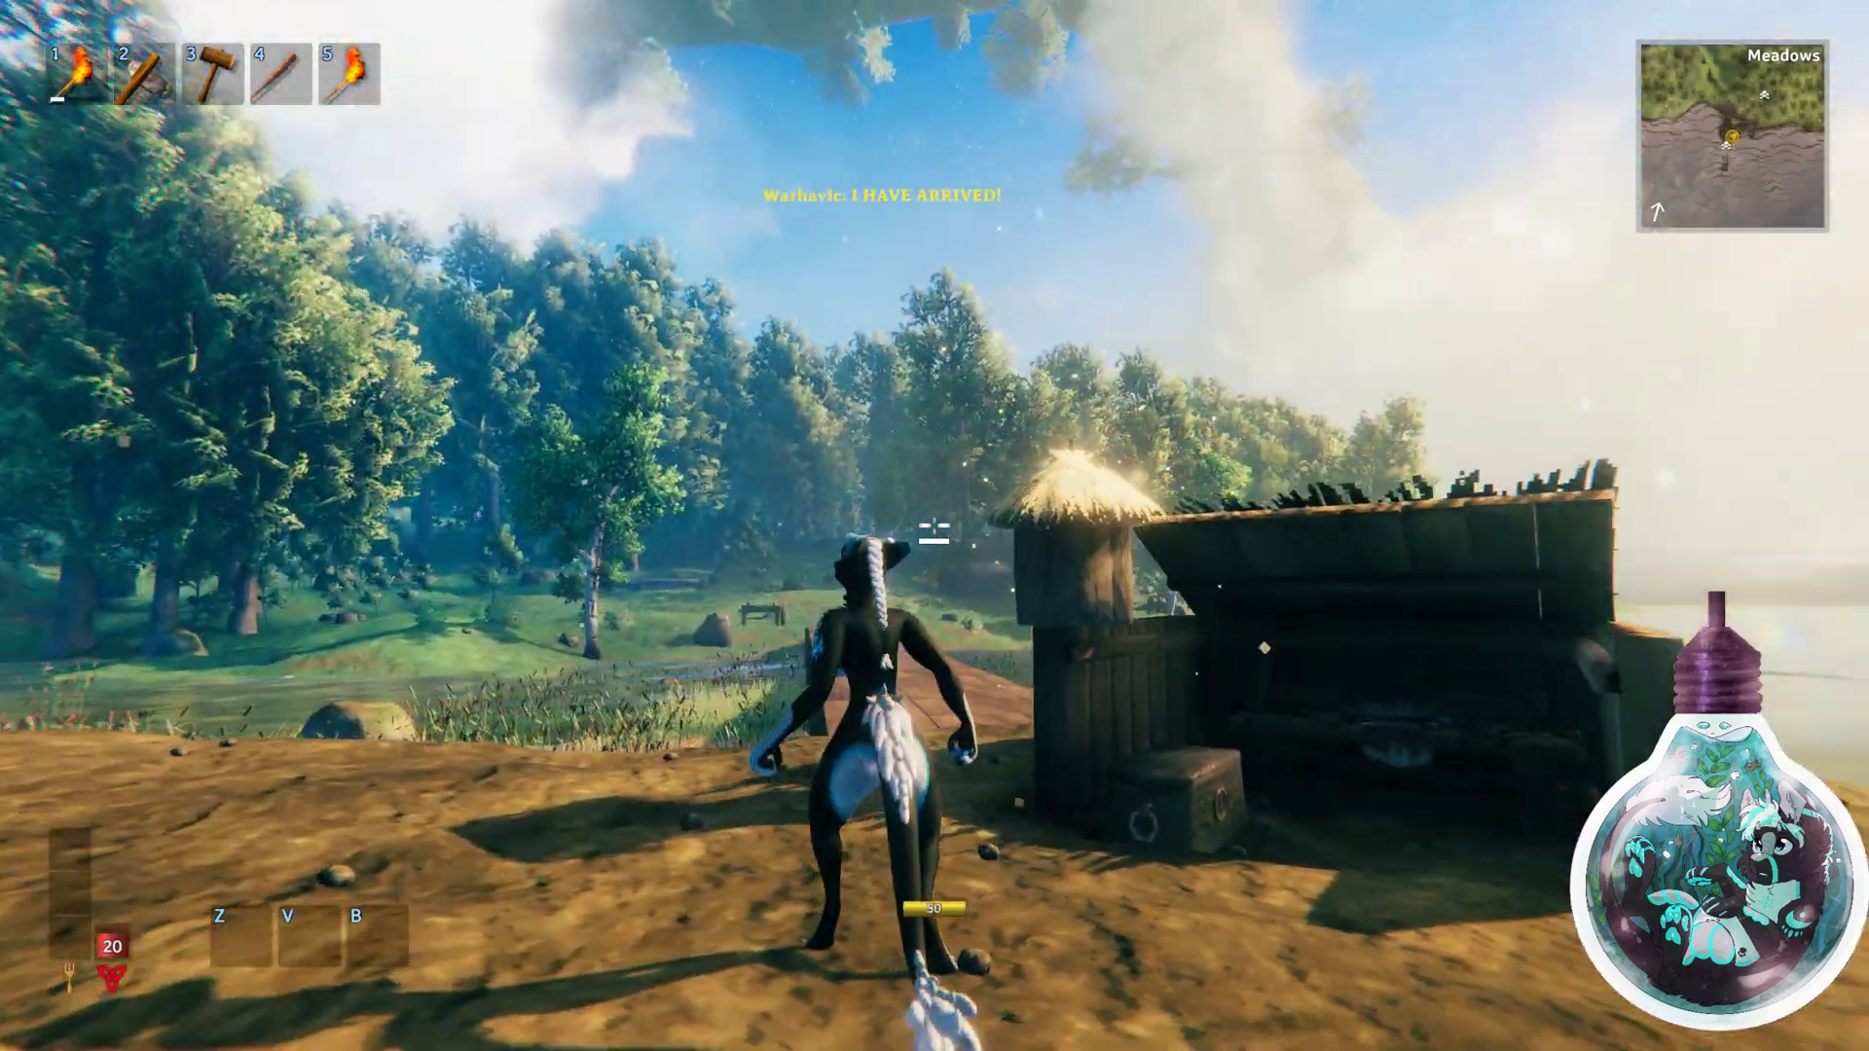